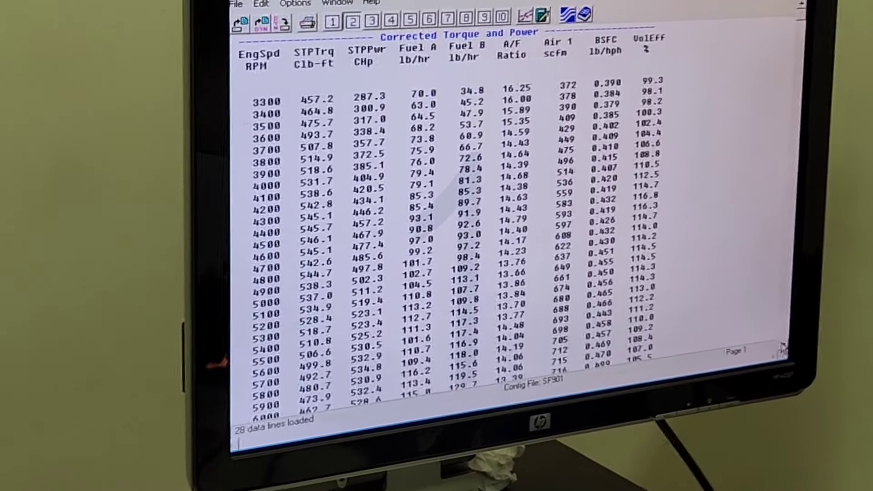
scroll(656, 309, down, 1)
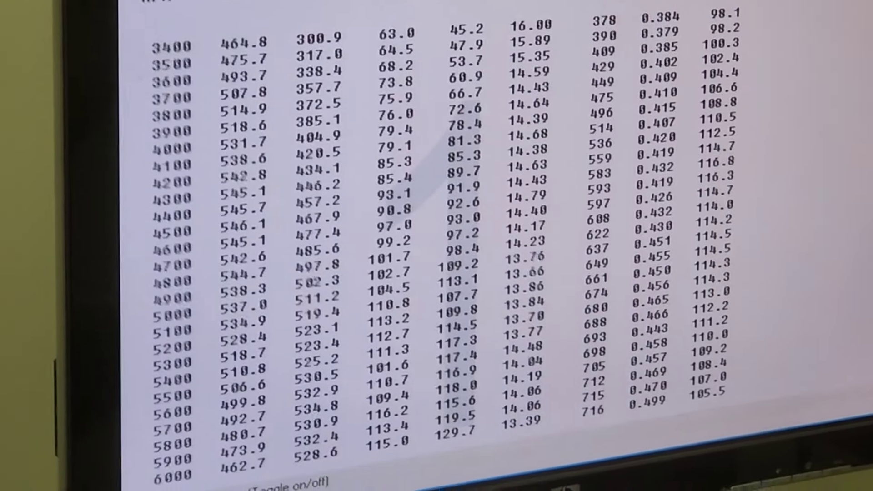
- Show and dismiss the column averages, then plot corrected torque and power over 3400–6000 RPM
key(F5)
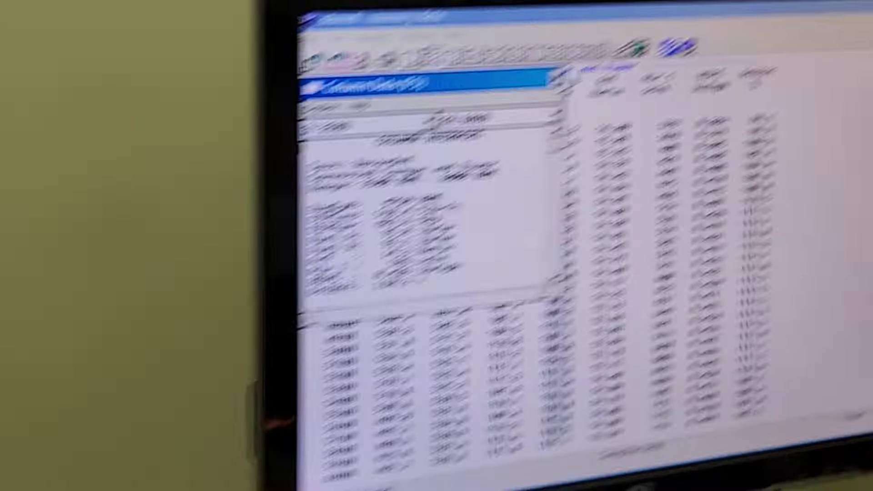
click(484, 63)
click(597, 35)
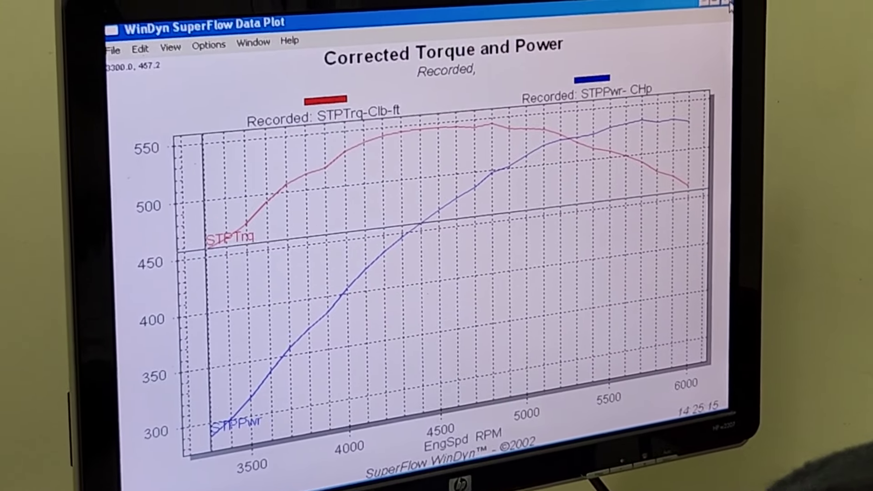
- Return to the table and show 3500–6000 RPM averages: 518.4 lb-ft, 467.6 hp
click(734, 6)
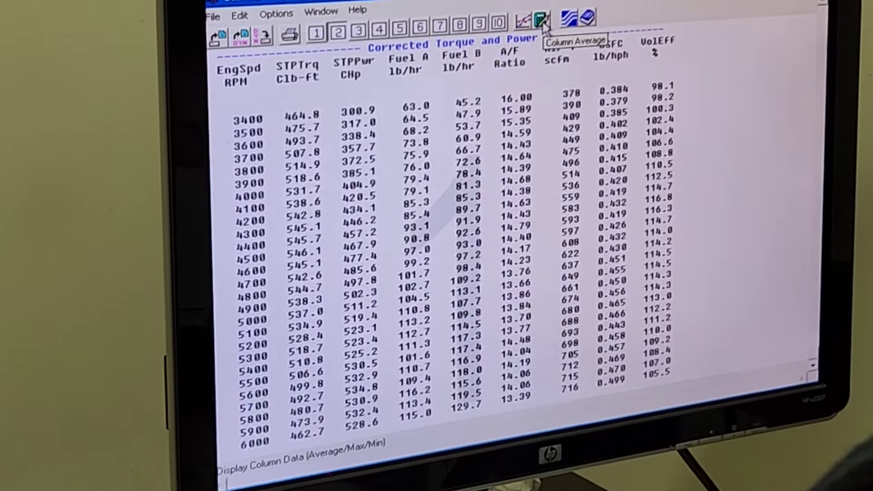
click(543, 22)
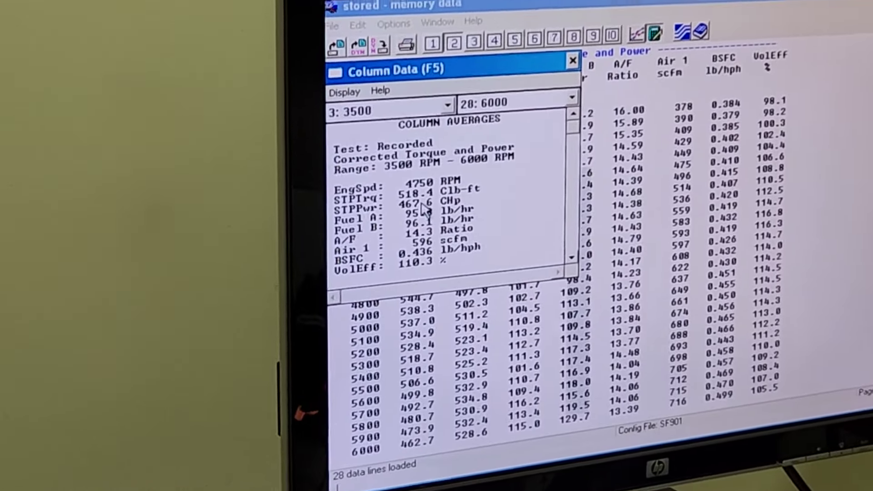